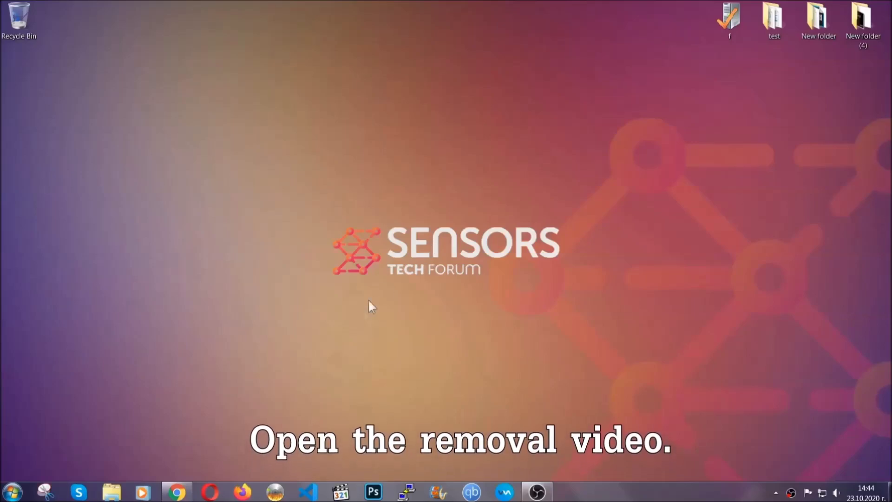
- Get SpyHunter-Installer.exe from the SensorsTechForum article in the video description and launch it
left_click(177, 493)
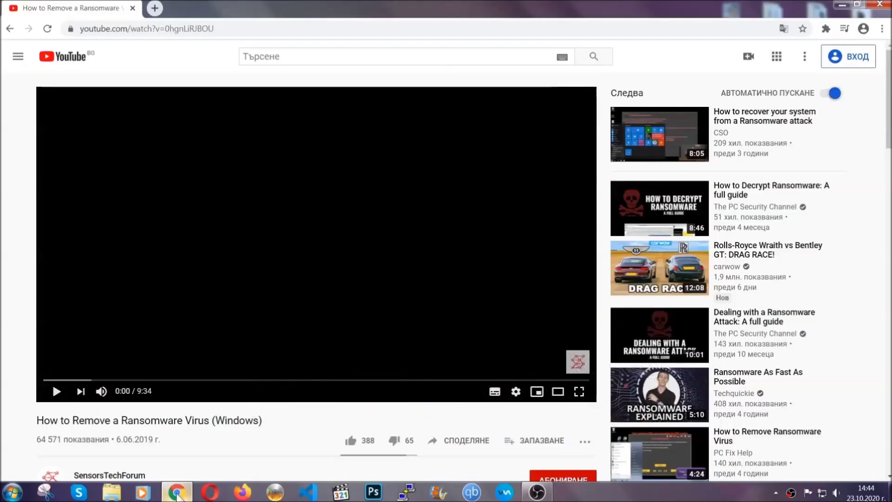
scroll(164, 380, "down", 3)
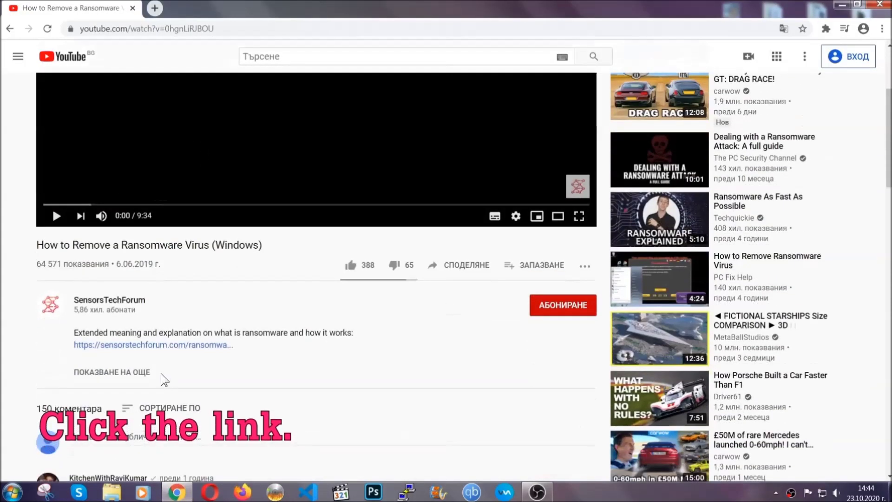
left_click(176, 346)
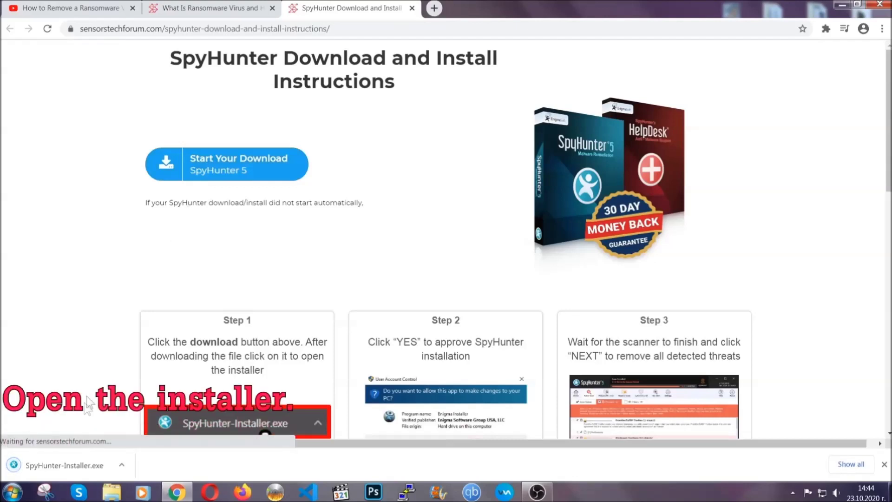
left_click(64, 465)
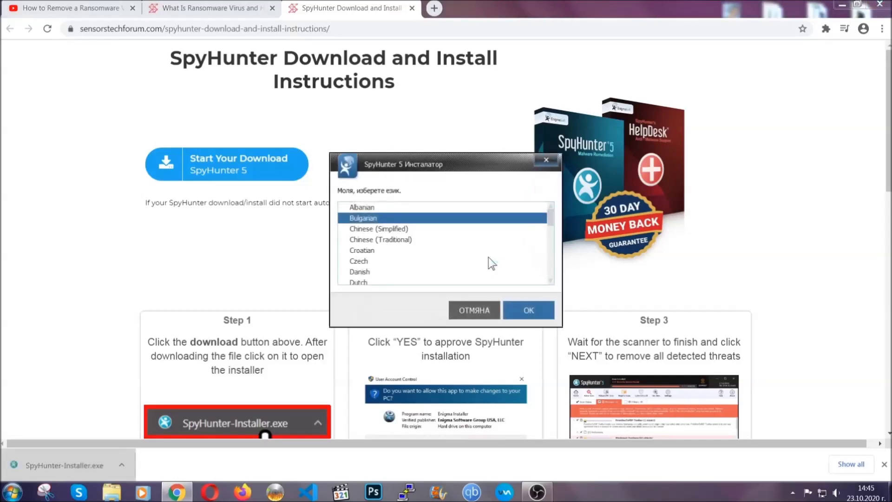
scroll(460, 258, "down", 1)
scroll(433, 257, "down", 1)
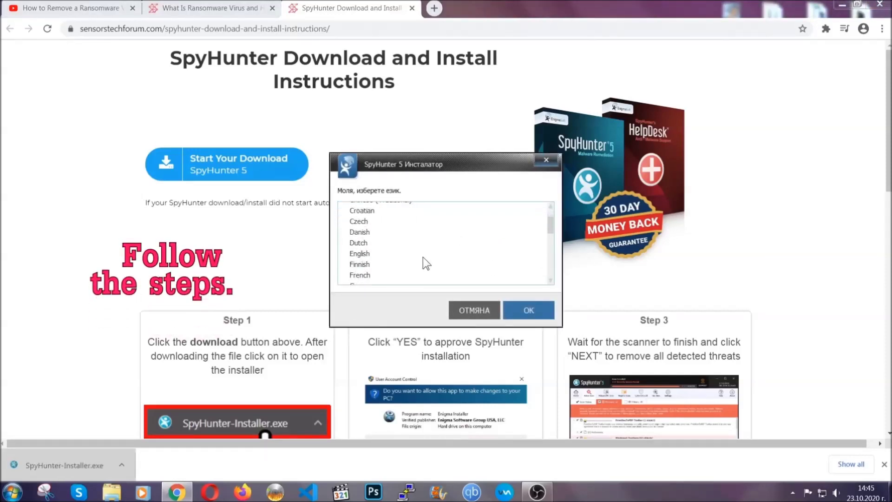
- Install SpyHunter 5 in English, accepting the EULA and Privacy Policy, then finish setup
left_click(421, 256)
left_click(522, 310)
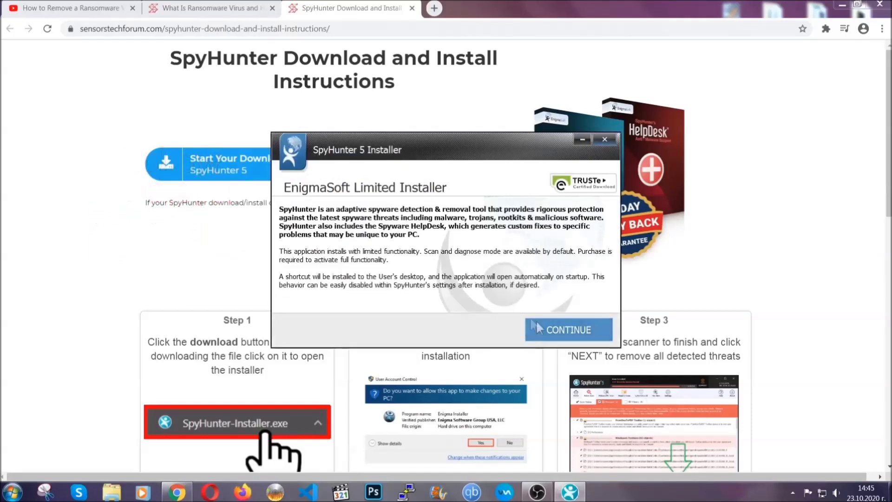
left_click(536, 325)
left_click(511, 301)
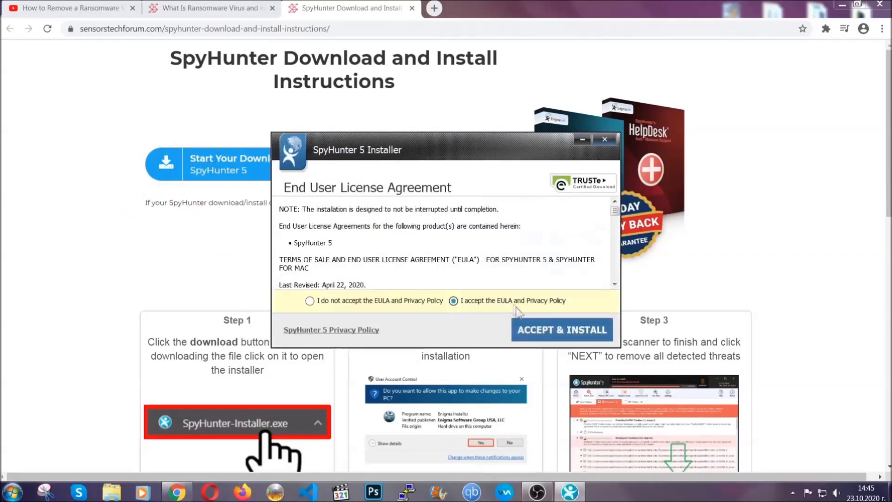
left_click(533, 330)
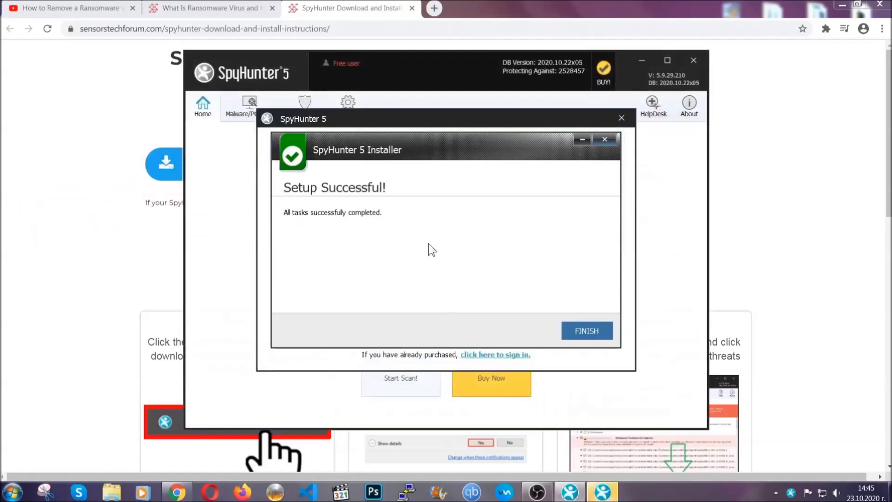
left_click(570, 332)
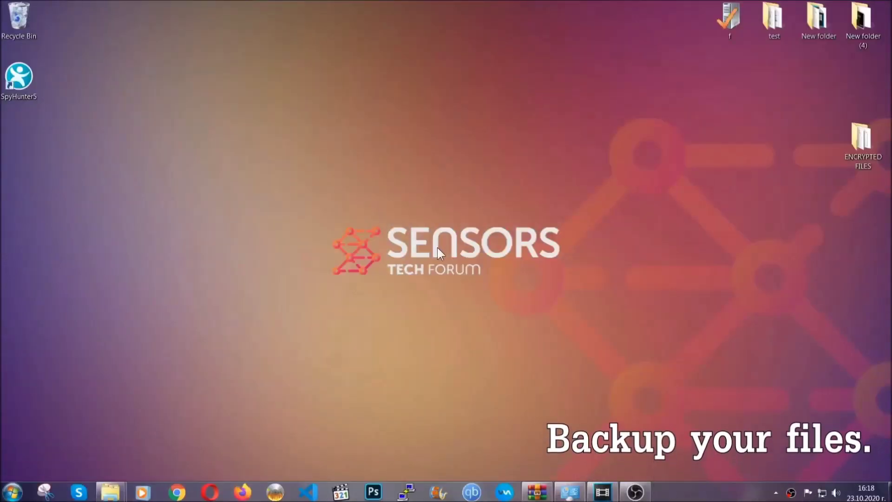
- Copy all six .efji files from the ENCRYPTED FILES folder
double_click(857, 143)
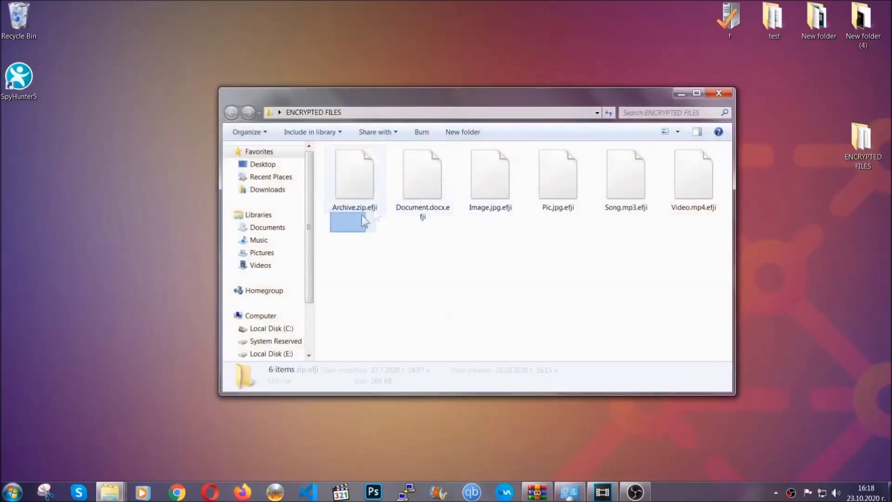
left_click_drag(362, 215, 698, 165)
right_click(697, 165)
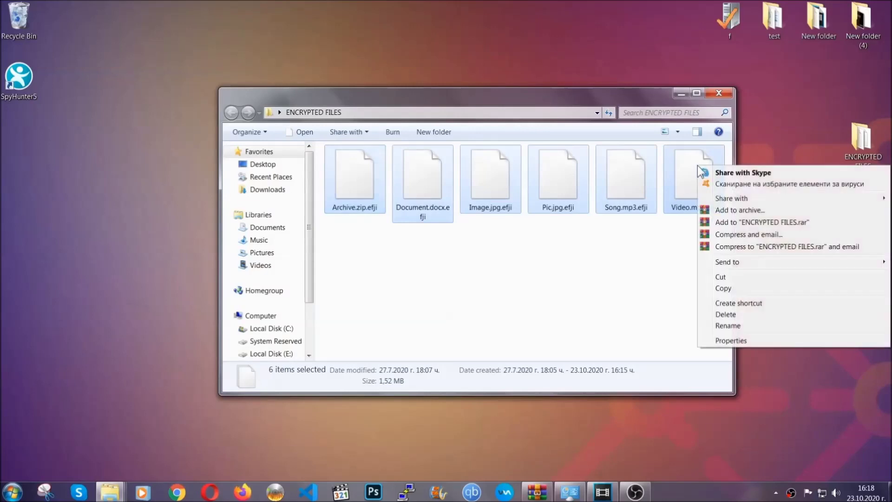
left_click(723, 290)
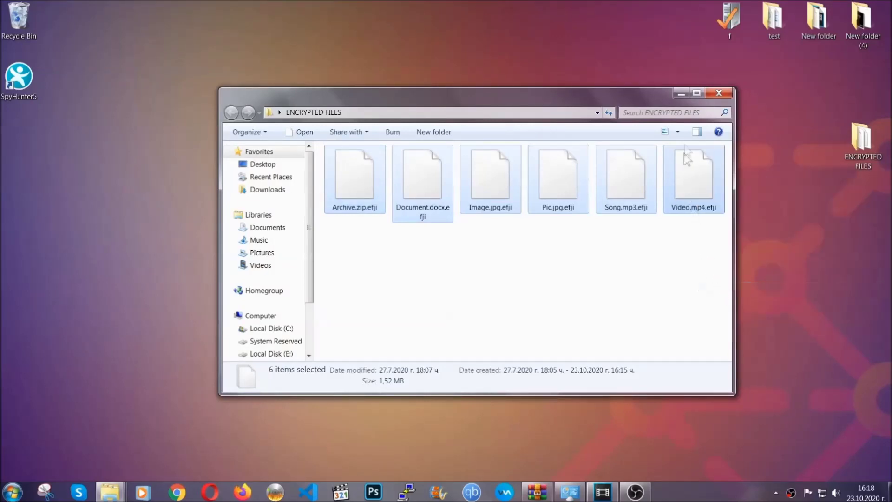
left_click(682, 93)
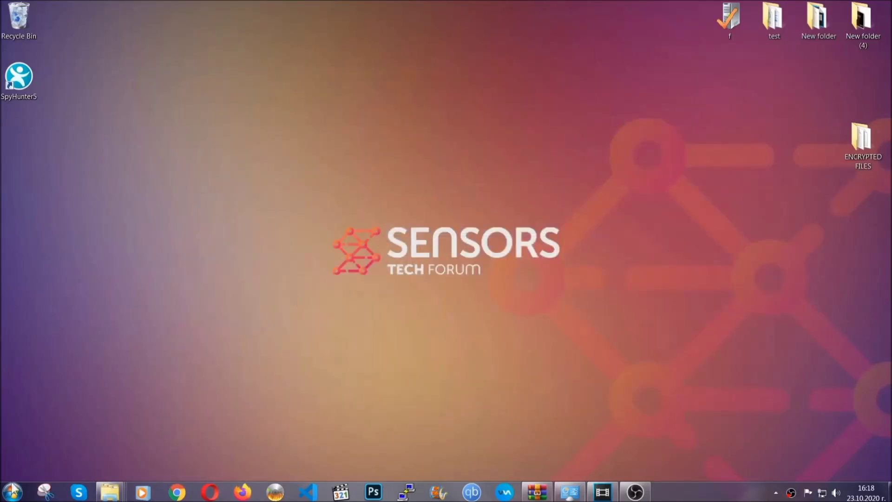
- Paste the six files onto FLASH DRIVE (H:) and close the window
left_click(13, 492)
left_click(169, 351)
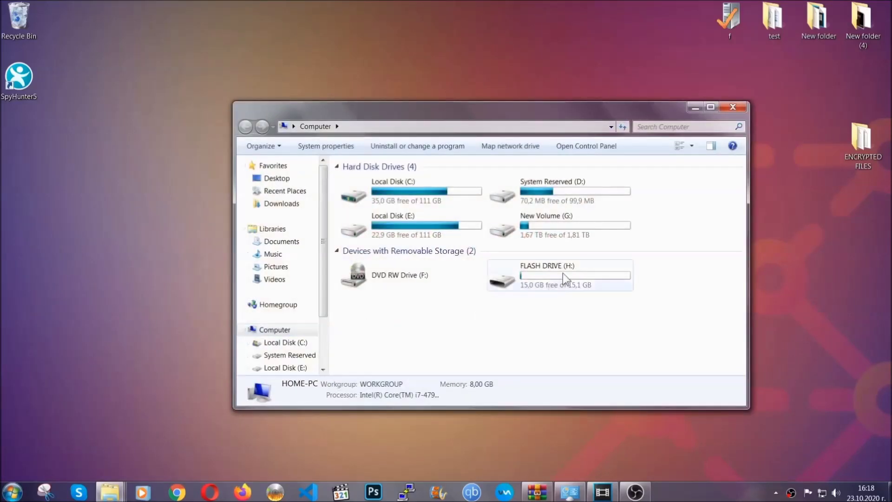
double_click(563, 273)
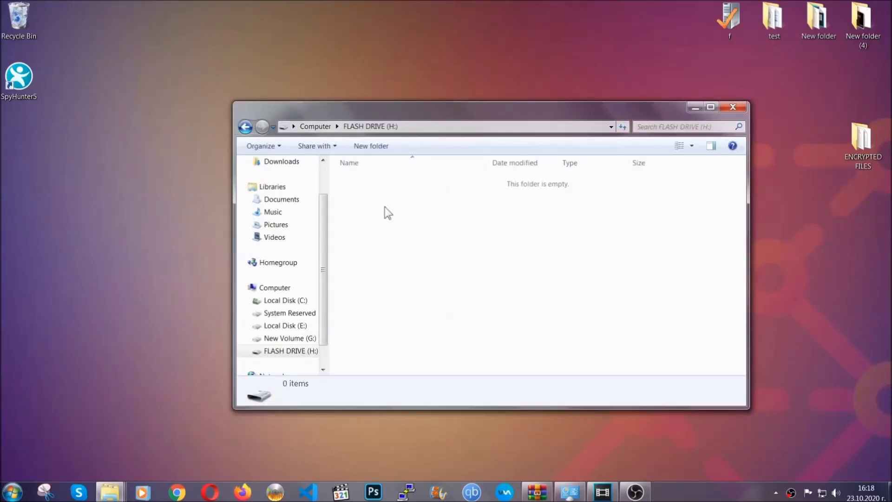
right_click(385, 207)
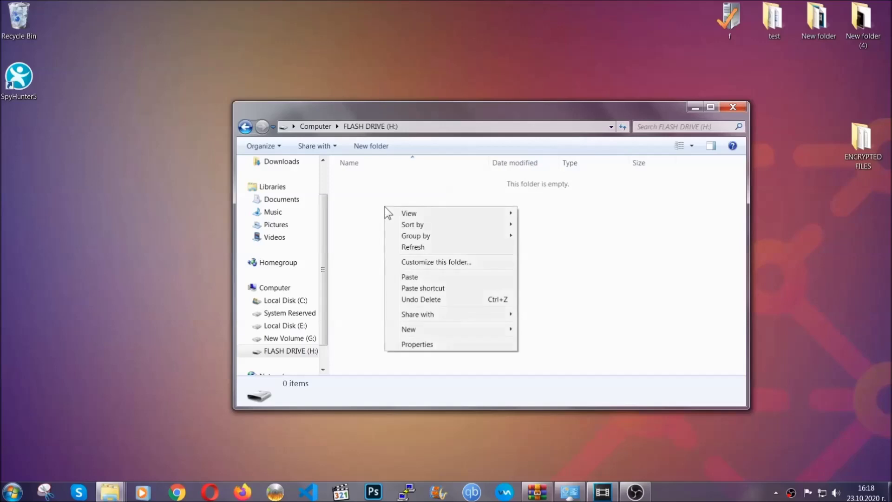
left_click(406, 277)
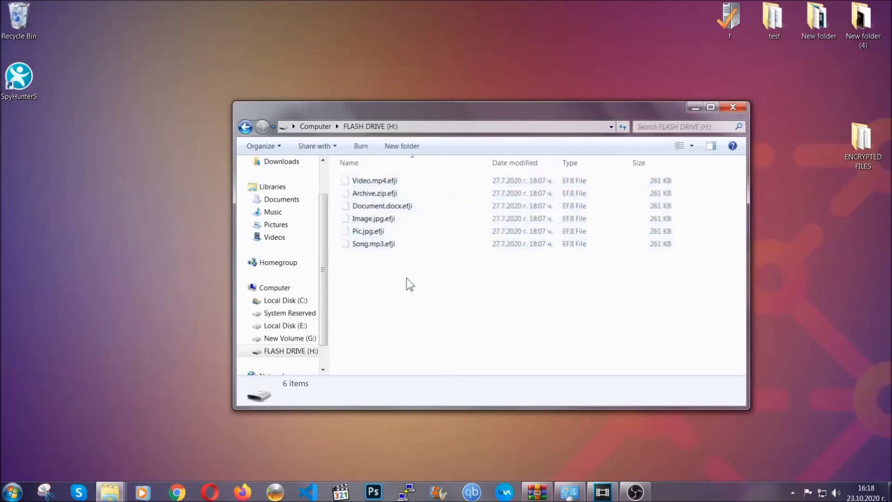
left_click(737, 110)
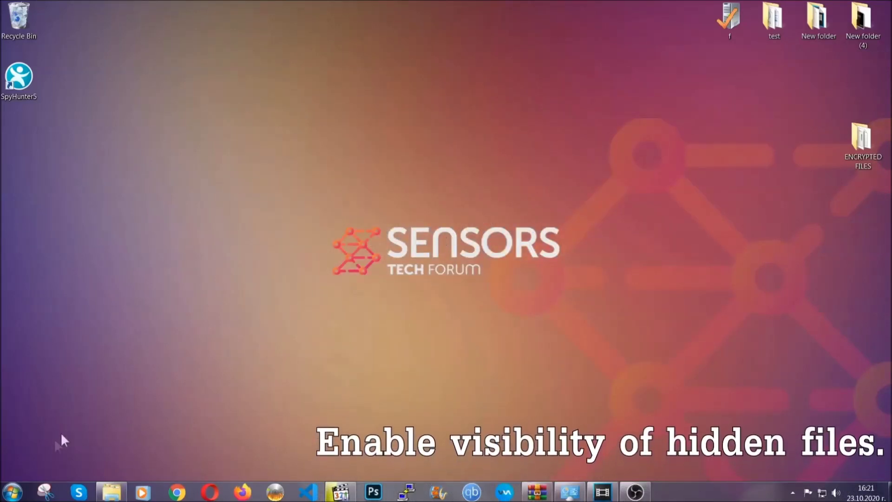
- Find the 'Show hidden files and folders' setting, enable showing hidden files, folders and drives, and apply it
left_click(12, 492)
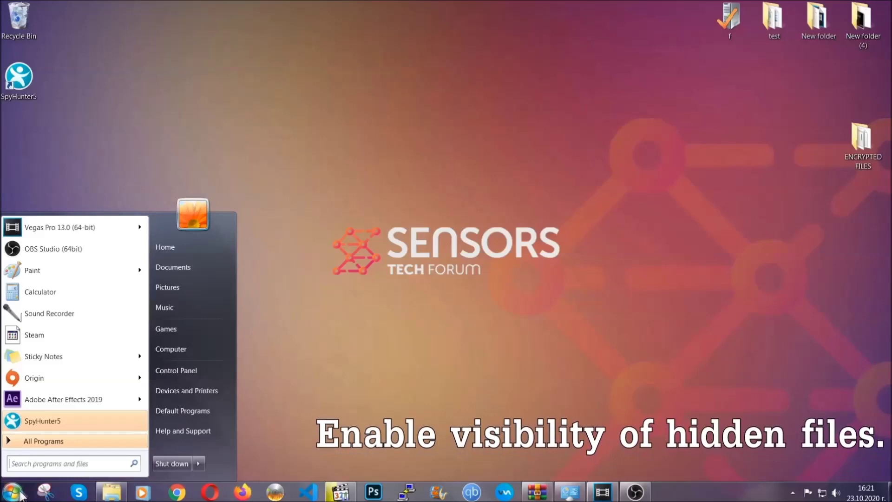
left_click(39, 463)
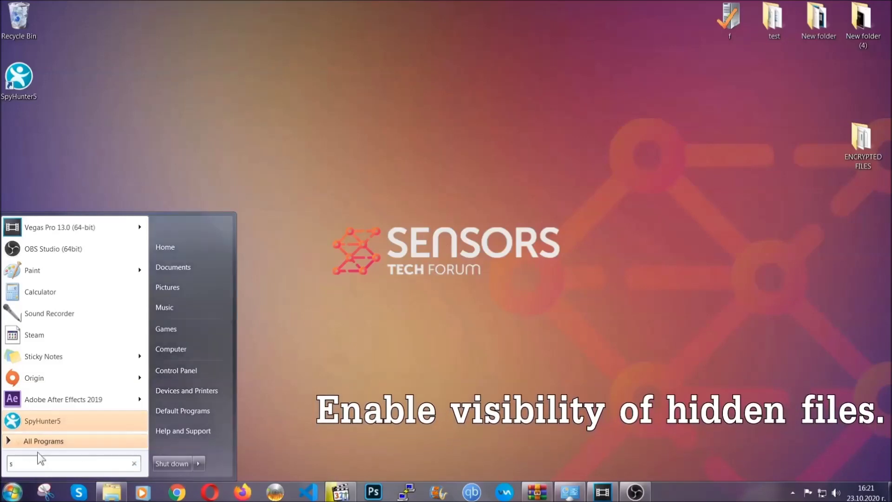
type("showh")
key("BackSpace")
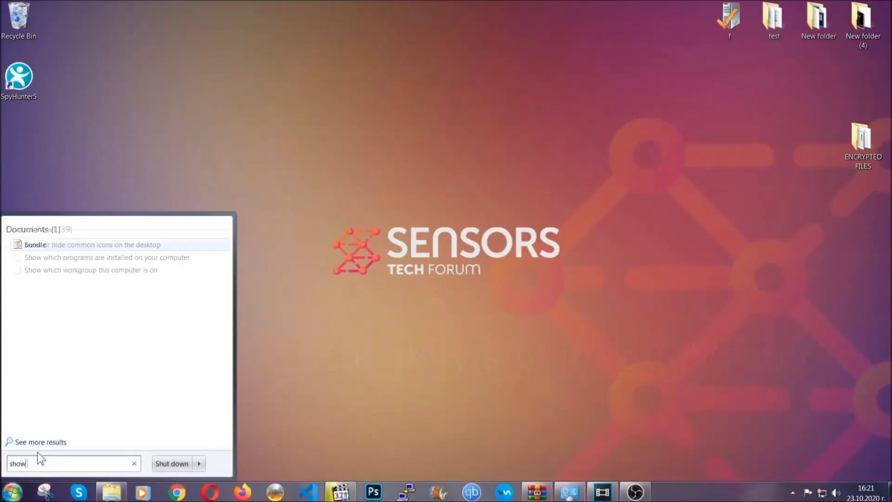
type(" hidden files")
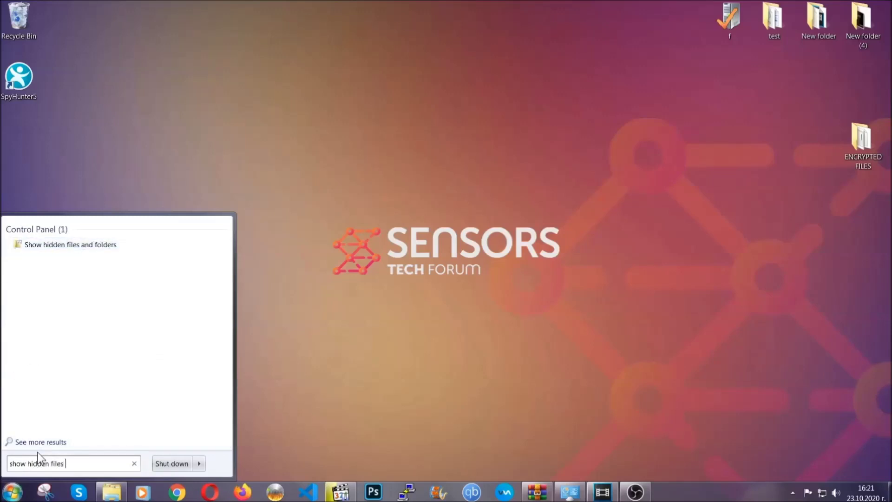
type(" and folders")
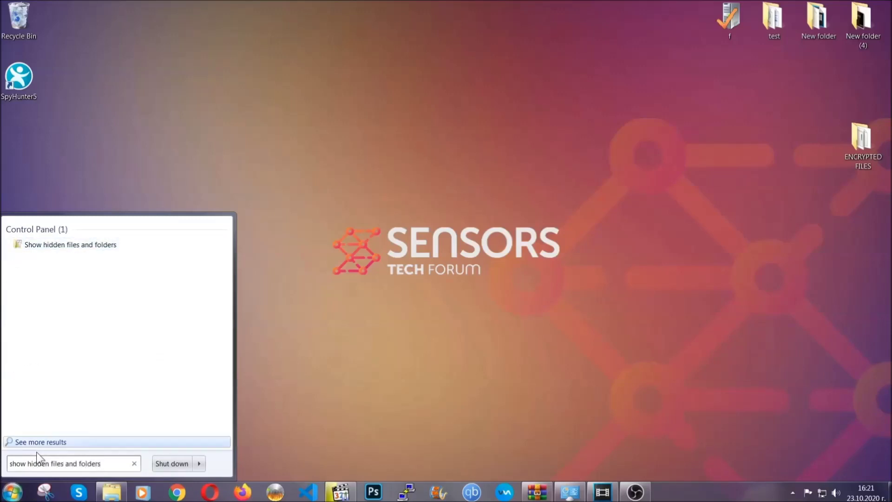
left_click(105, 245)
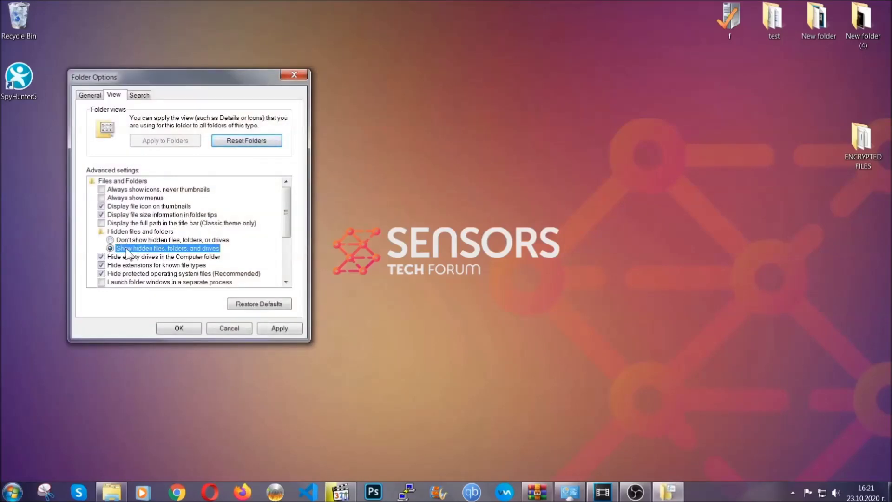
left_click(276, 331)
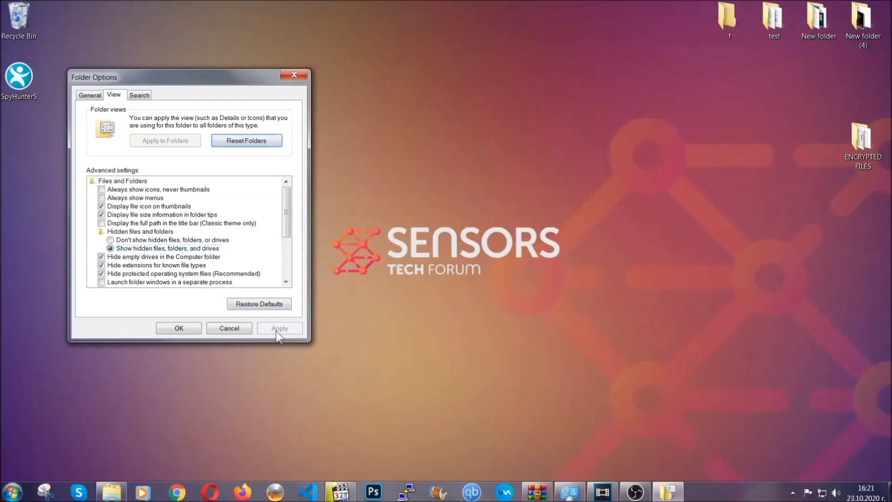
left_click(177, 328)
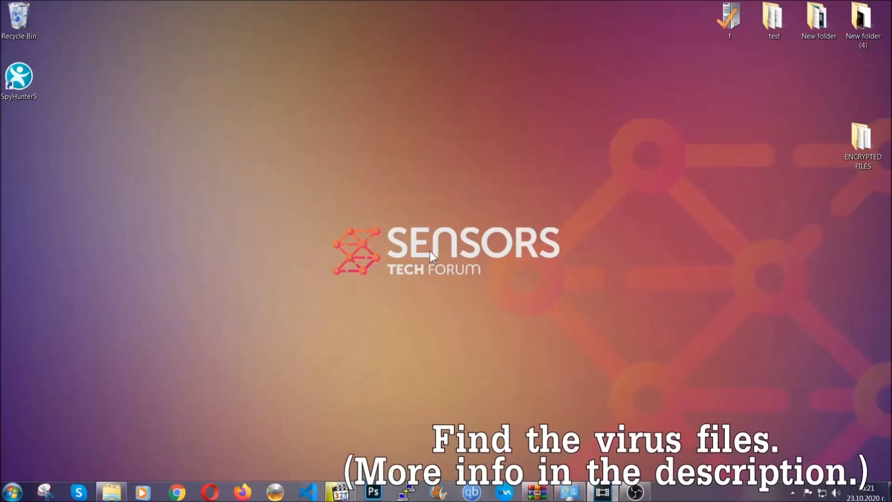
left_click(13, 492)
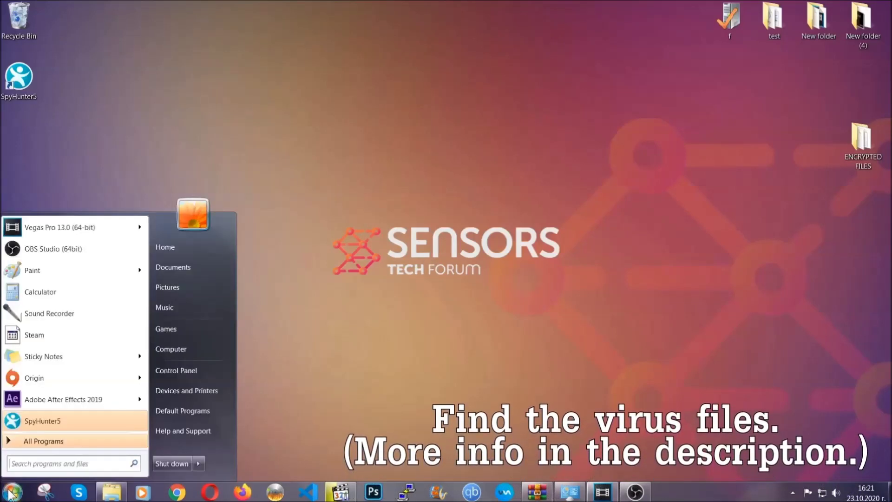
- Search Computer for fileextension:exe Example Virus Name
left_click(183, 348)
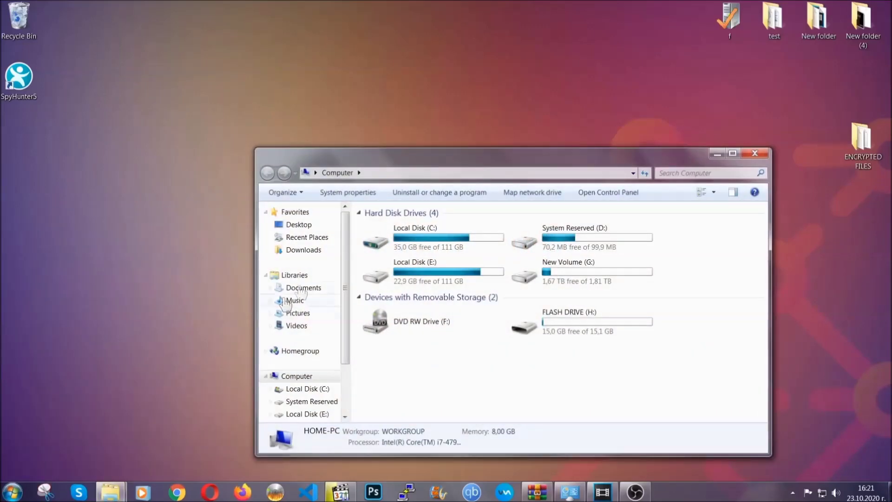
left_click_drag(485, 163, 427, 124)
type("files")
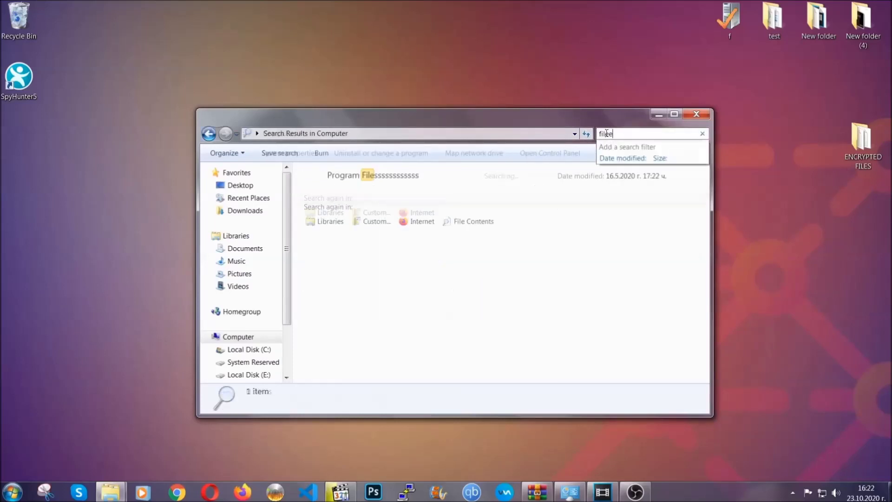
type("extension:")
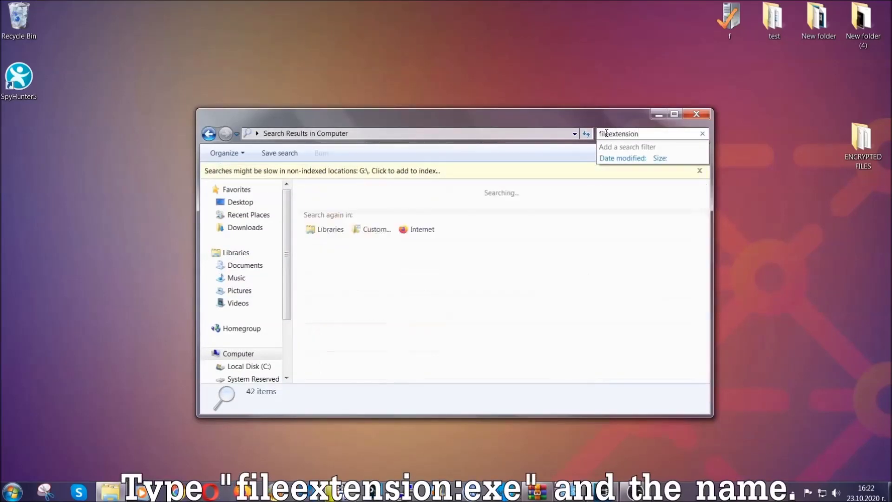
type("exe ")
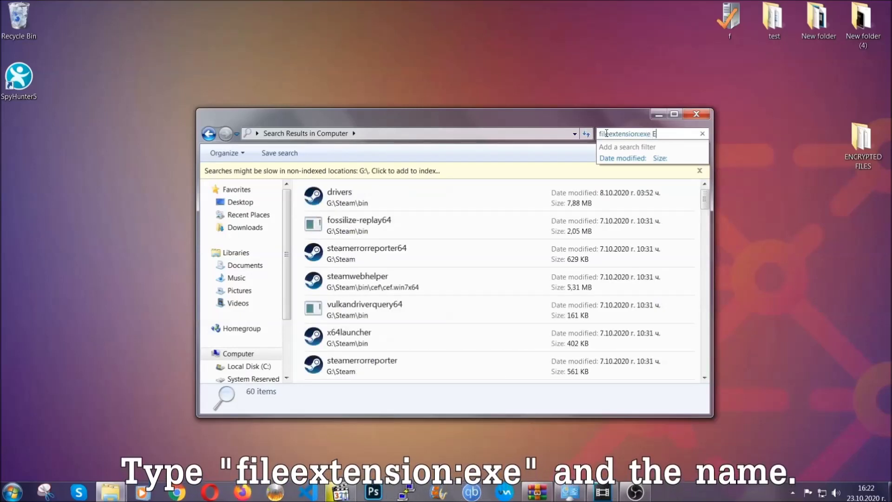
type("Exampl")
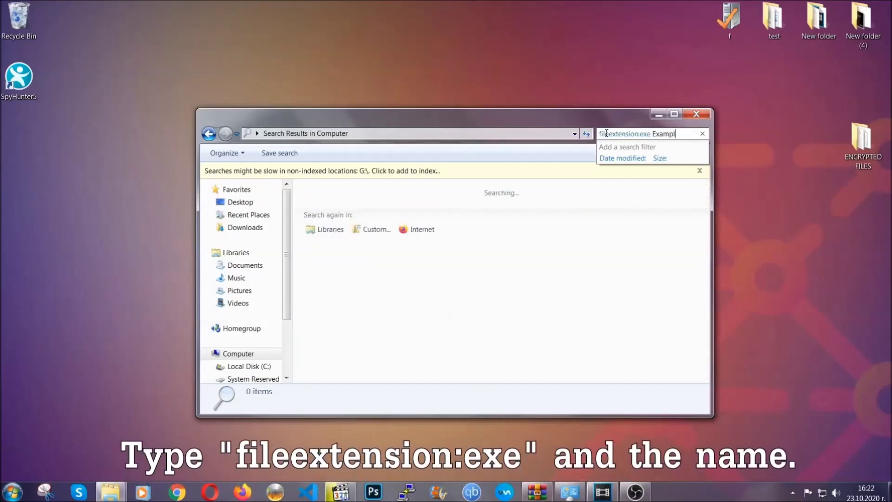
type("e Virus Name")
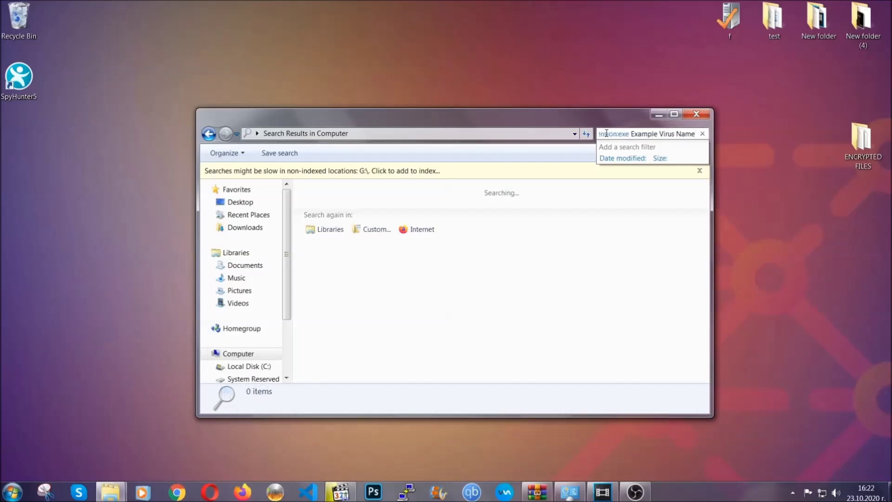
key("Return")
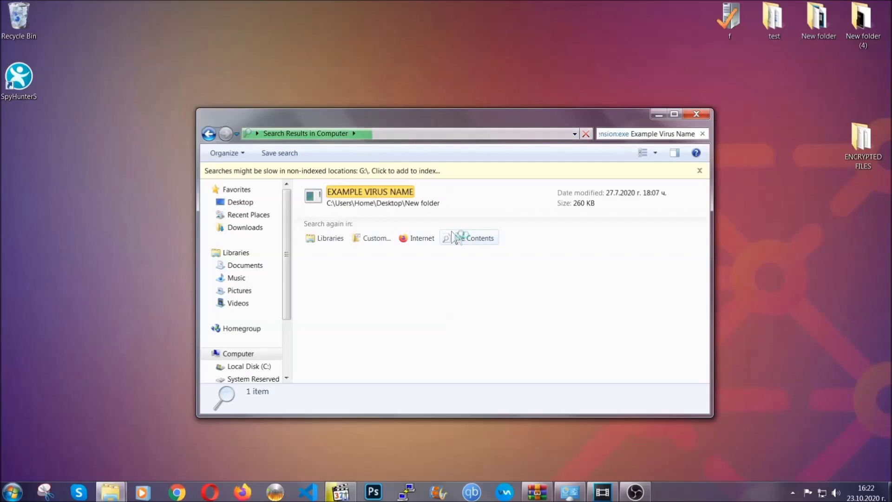
- Delete the EXAMPLE VIRUS NAME executable to the Recycle Bin and close Explorer
left_click(389, 189)
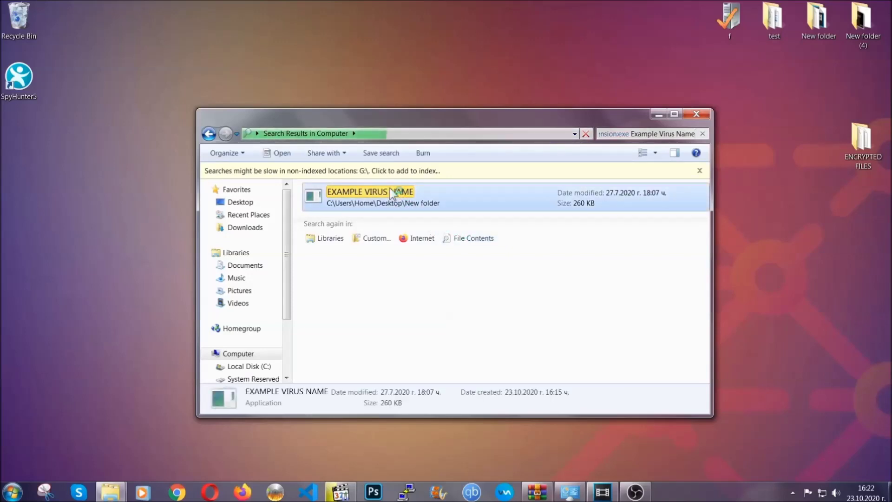
right_click(392, 196)
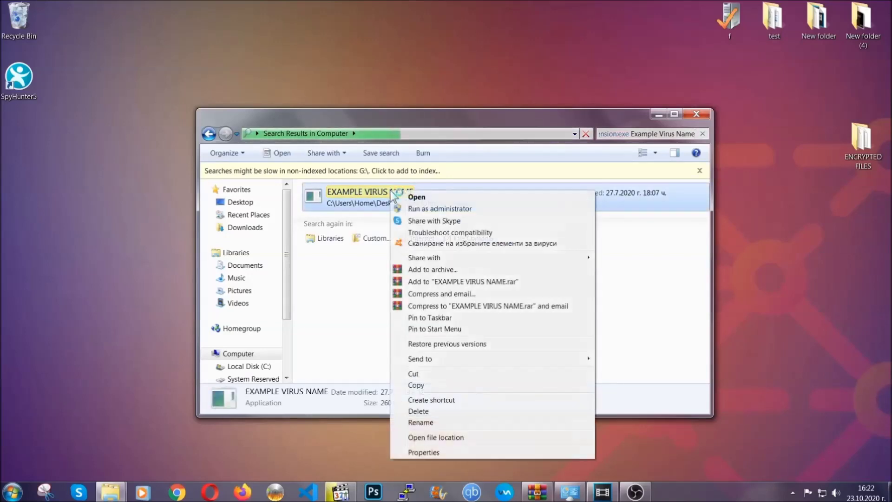
left_click(431, 412)
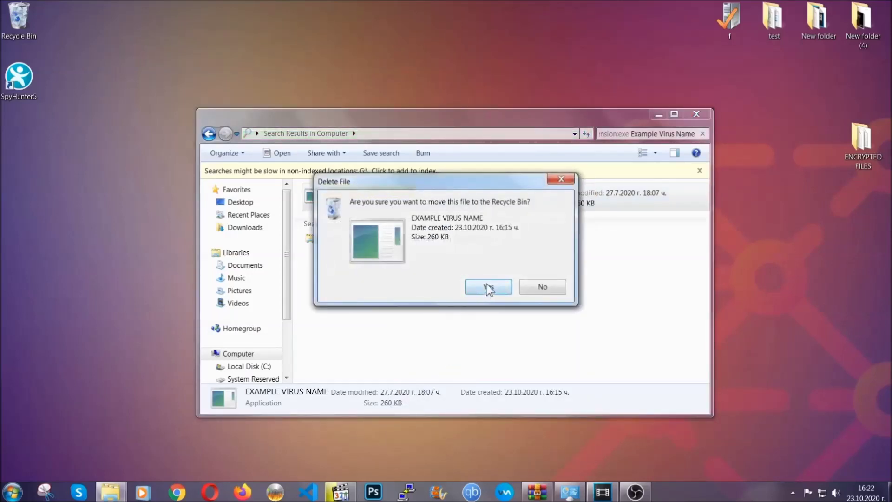
left_click(488, 288)
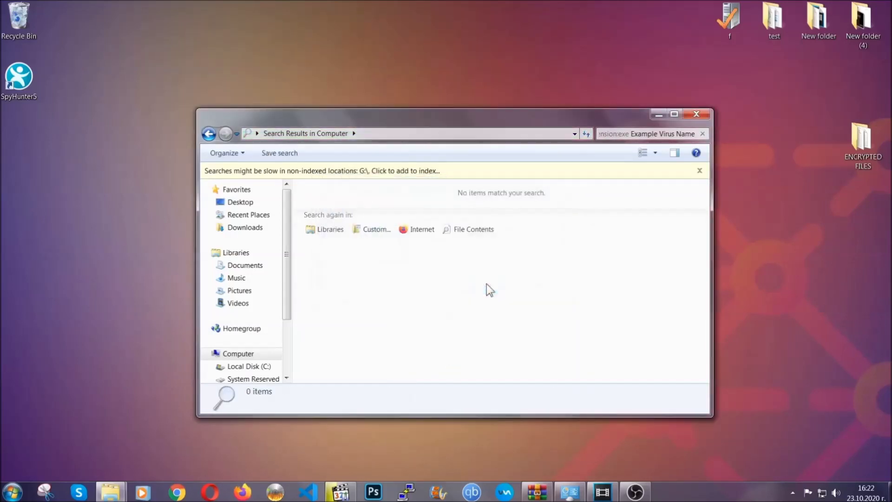
left_click(697, 114)
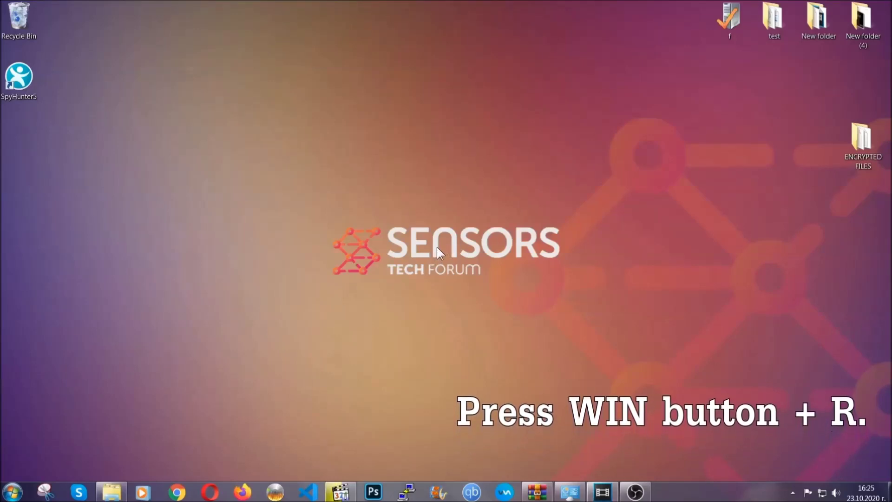
- Run REGEDIT from the Win+R dialog in place of the old cmd entry
key("super+r")
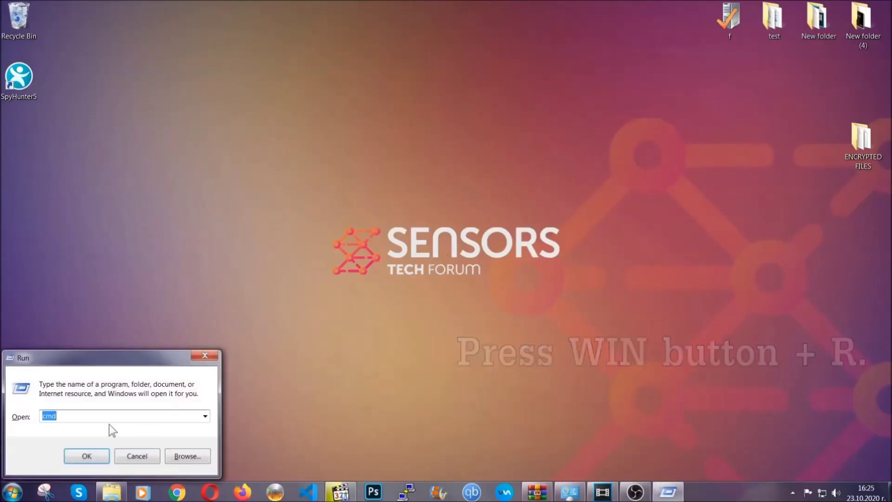
left_click(91, 419)
left_click_drag(84, 422, 11, 421)
type("REGEDIT")
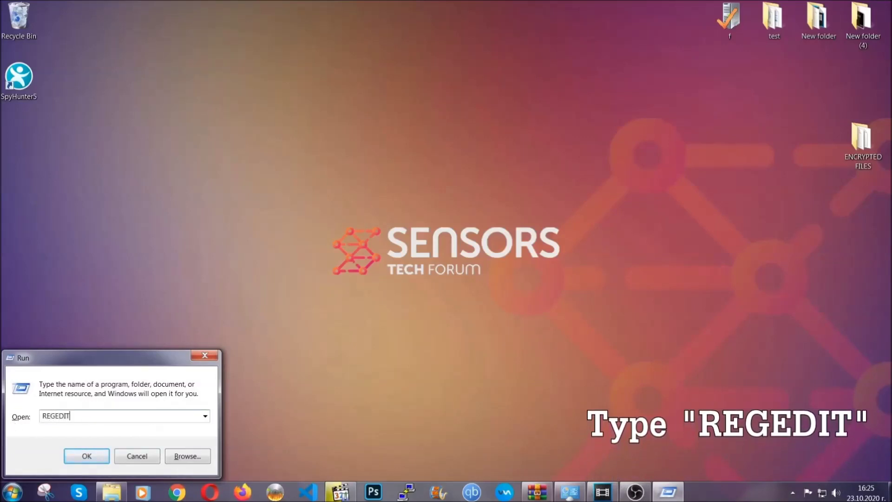
left_click(77, 455)
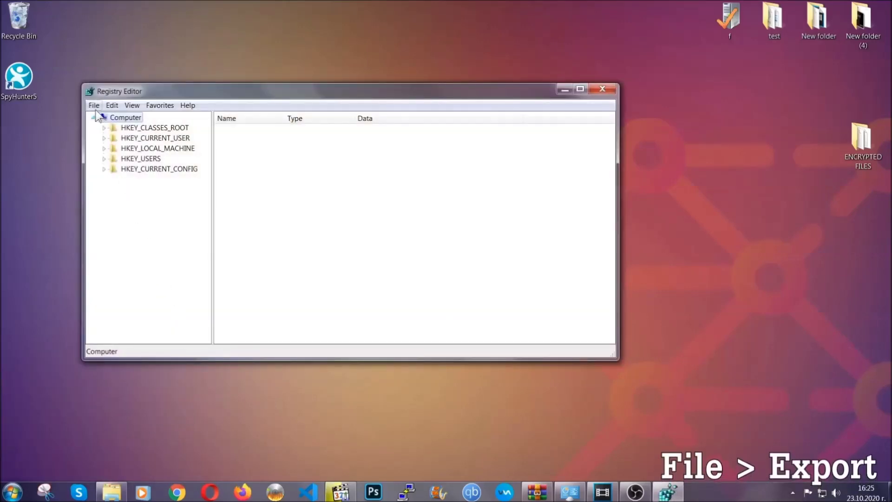
- Export the entire registry to the desktop as BACKUP
left_click(94, 106)
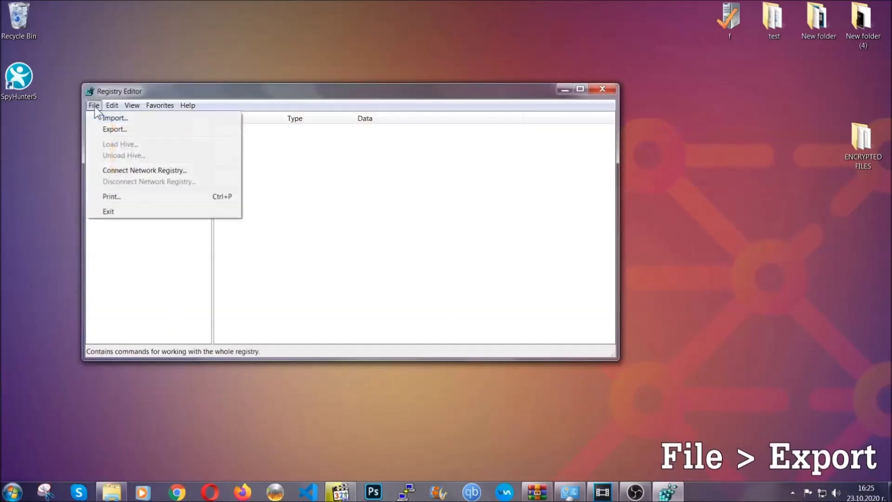
left_click(116, 129)
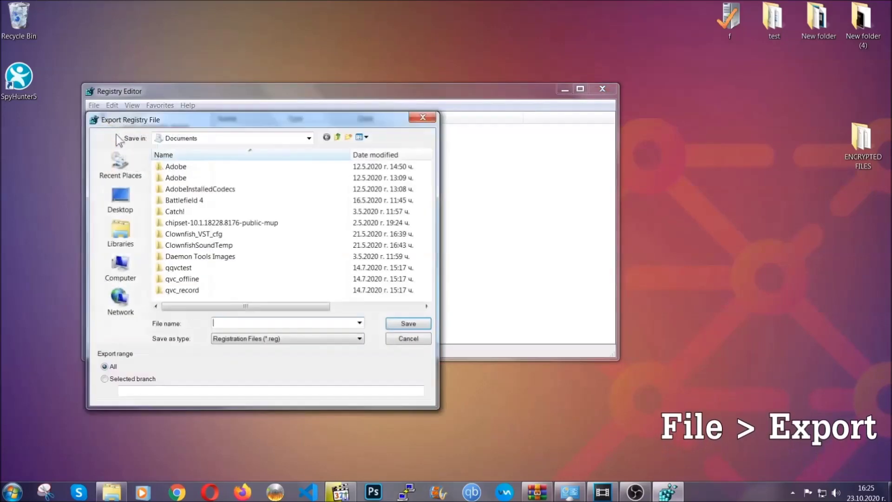
left_click(120, 200)
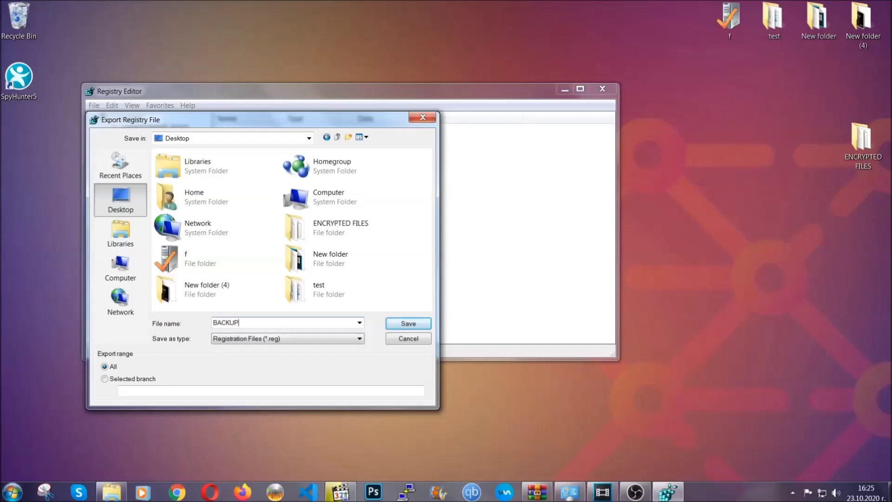
left_click(404, 325)
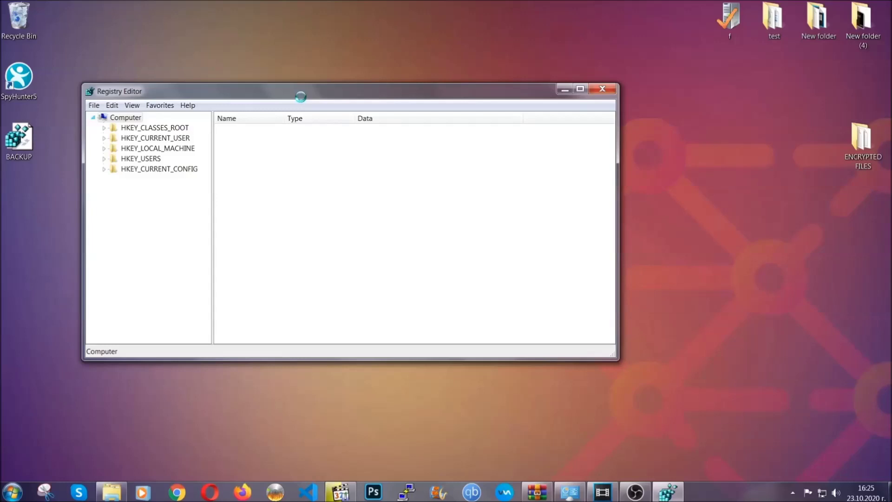
left_click_drag(300, 98, 389, 126)
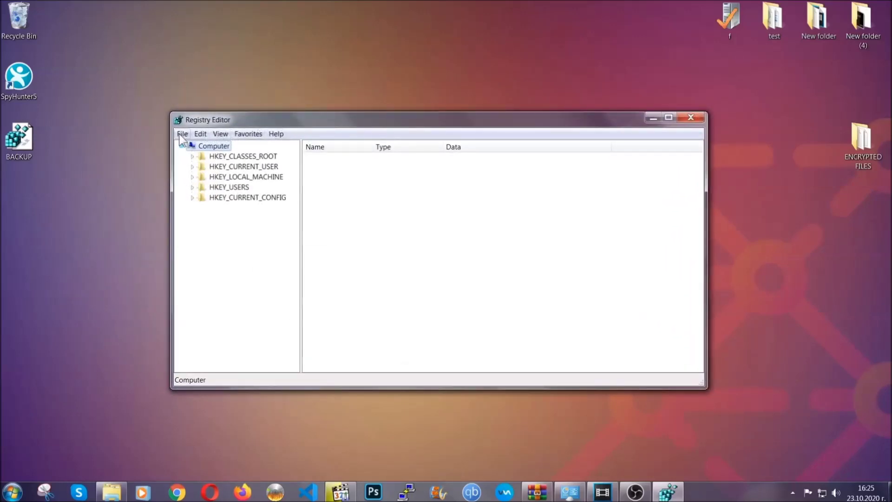
left_click(181, 134)
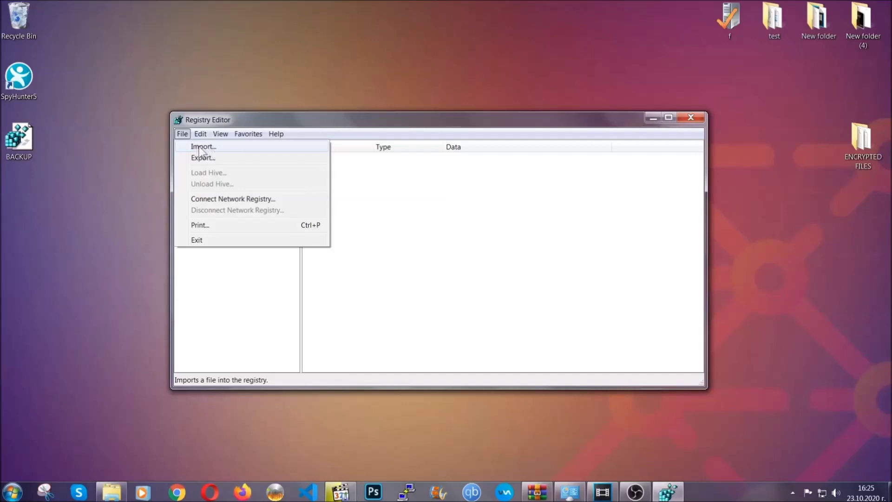
left_click(182, 135)
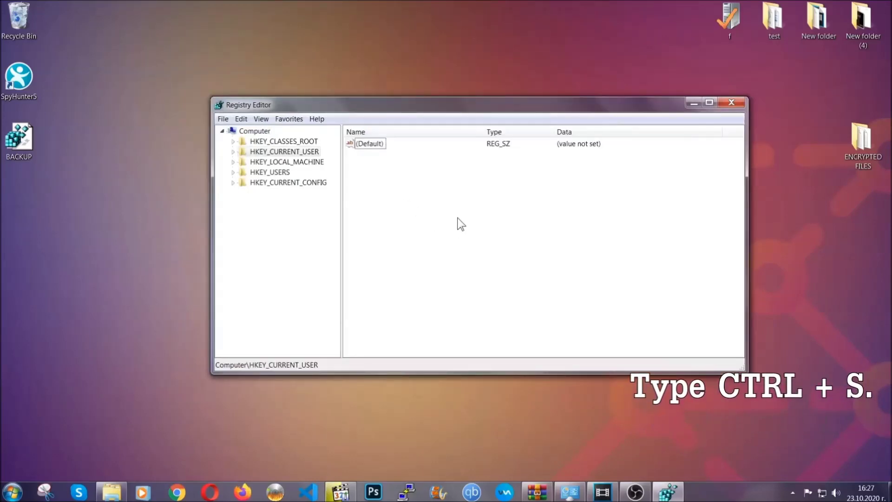
- Search the registry for RunOnce, then select the Run key under CurrentVersion
key("ctrl+f")
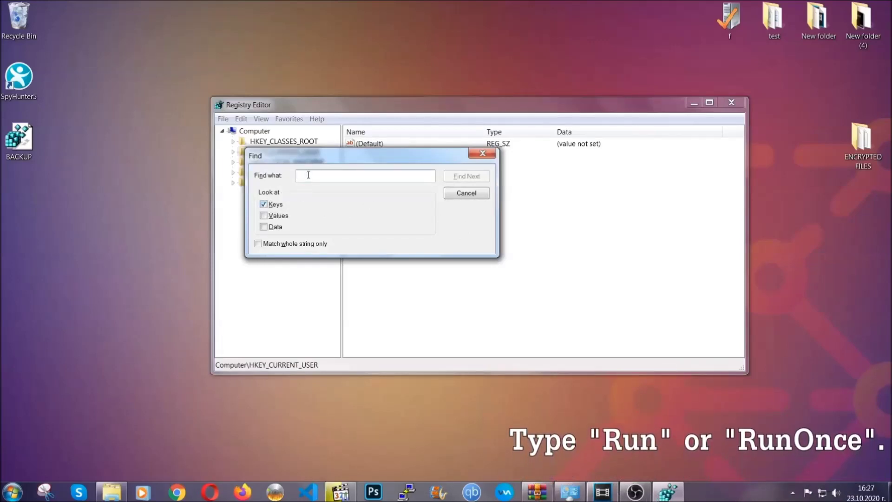
type("RunO")
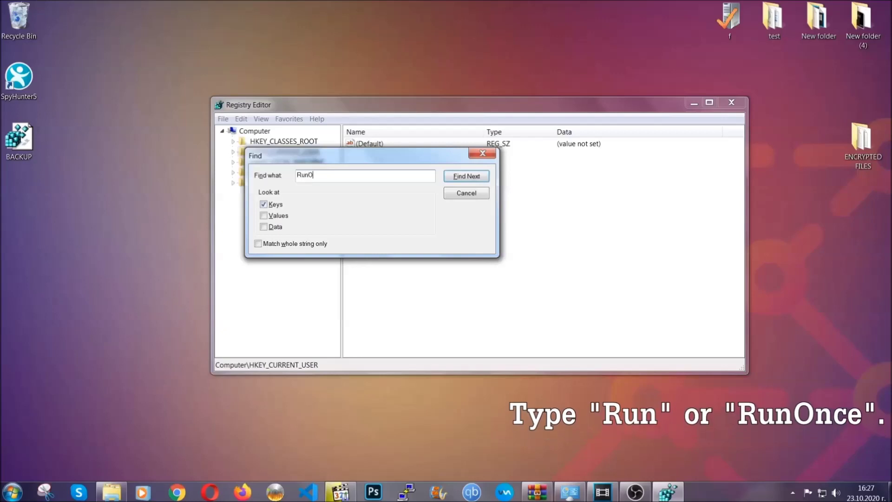
type("nce")
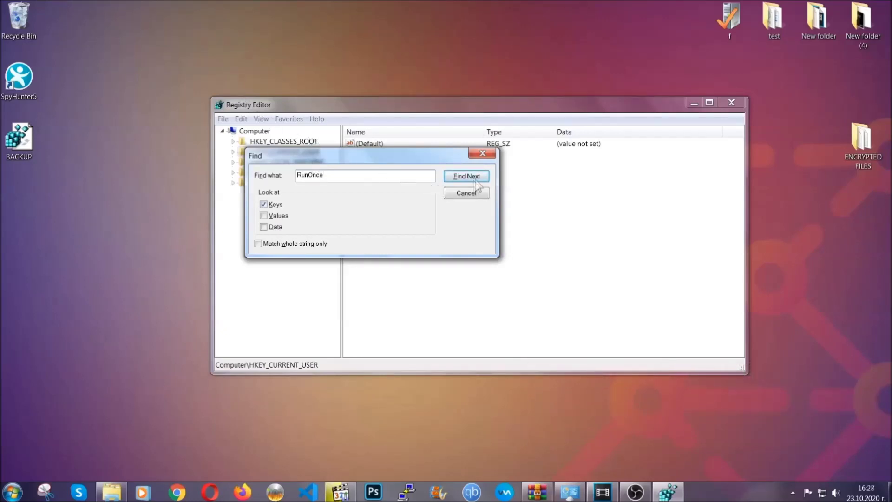
left_click(477, 178)
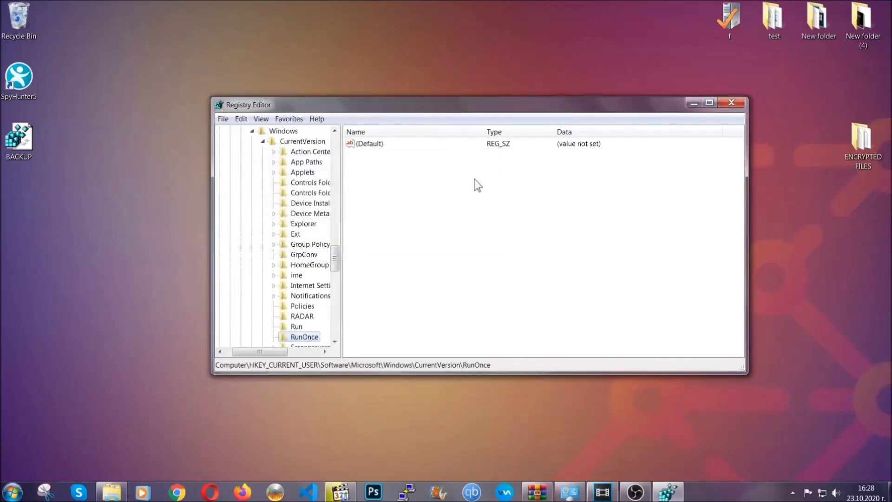
scroll(339, 262, "down", 2)
scroll(338, 266, "down", 1)
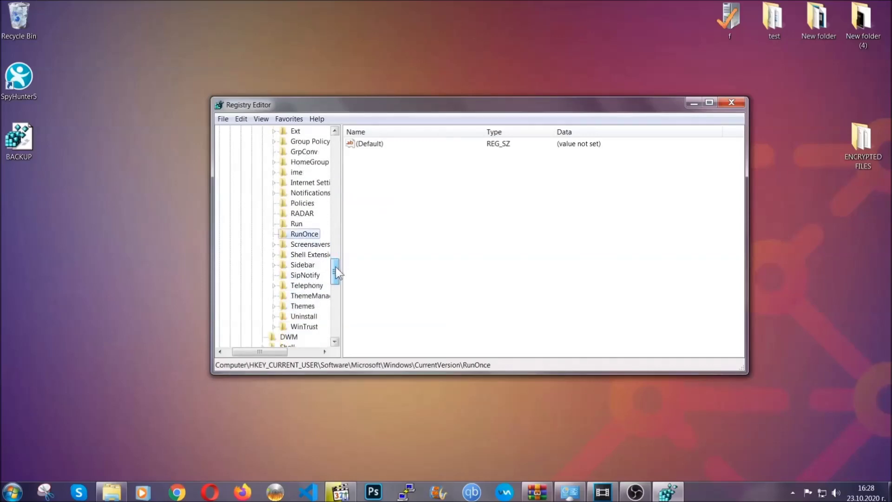
left_click(296, 224)
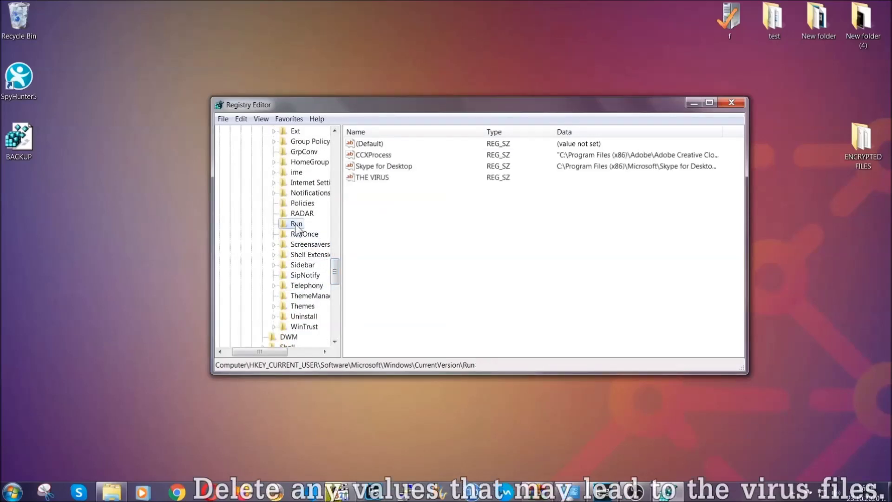
- Delete THE VIRUS value from the Run key and confirm the deletion
left_click(367, 178)
right_click(366, 178)
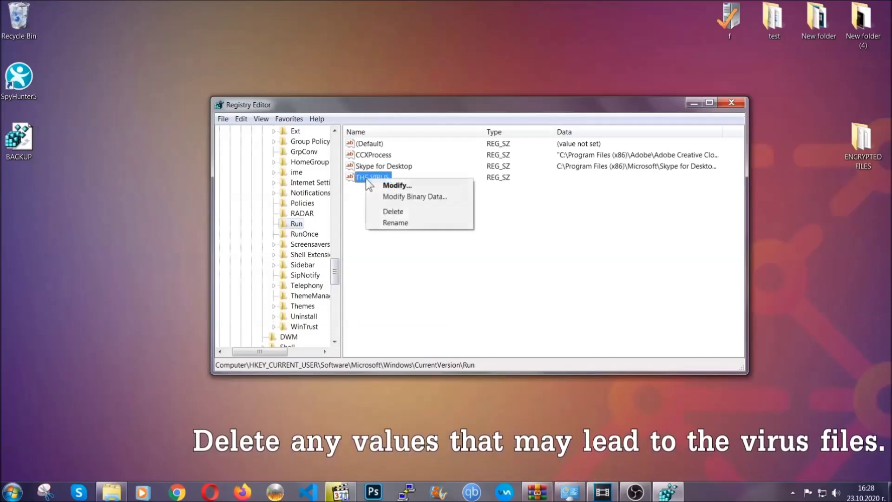
left_click(386, 211)
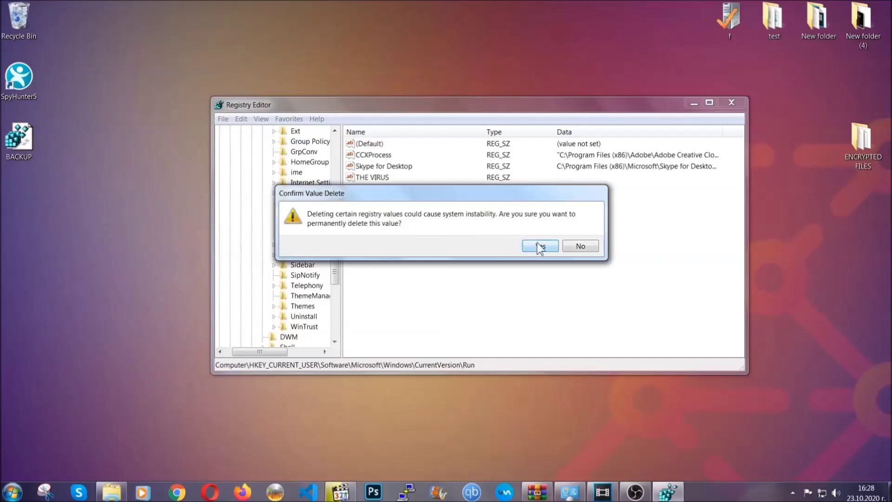
left_click(541, 247)
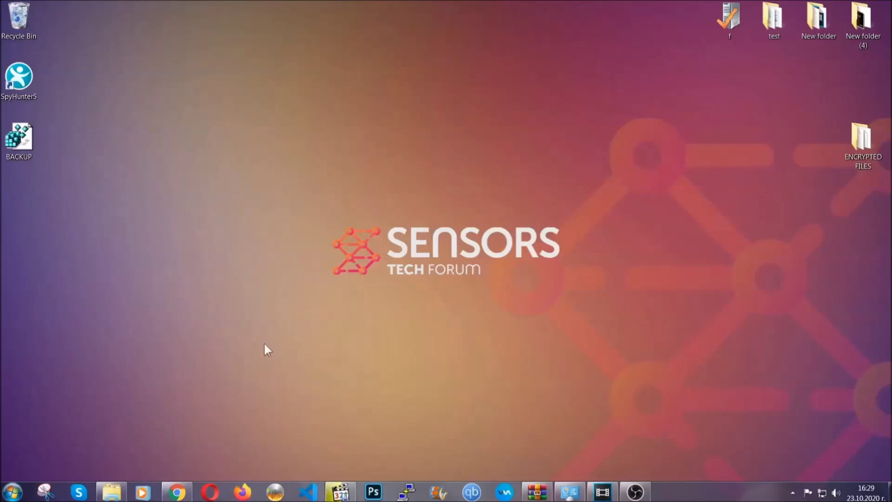
- Bring back Chrome with the ransomware file-recovery article and select its web address
left_click(178, 492)
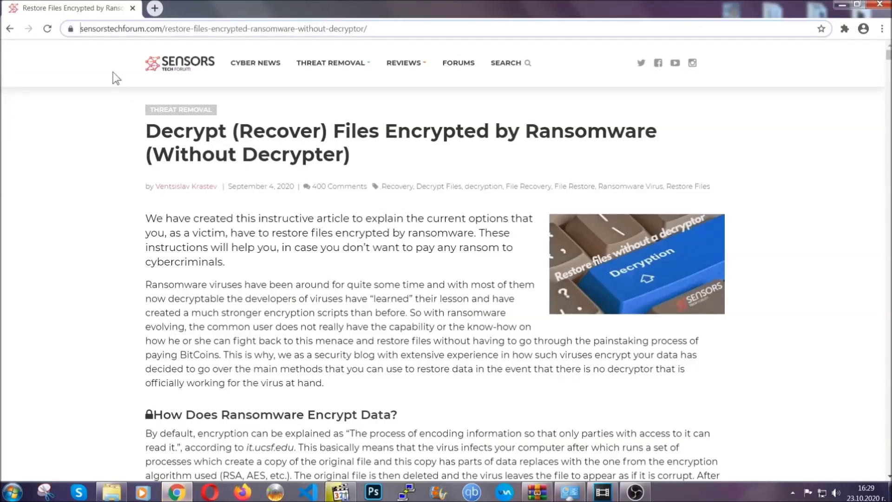
left_click_drag(82, 28, 402, 33)
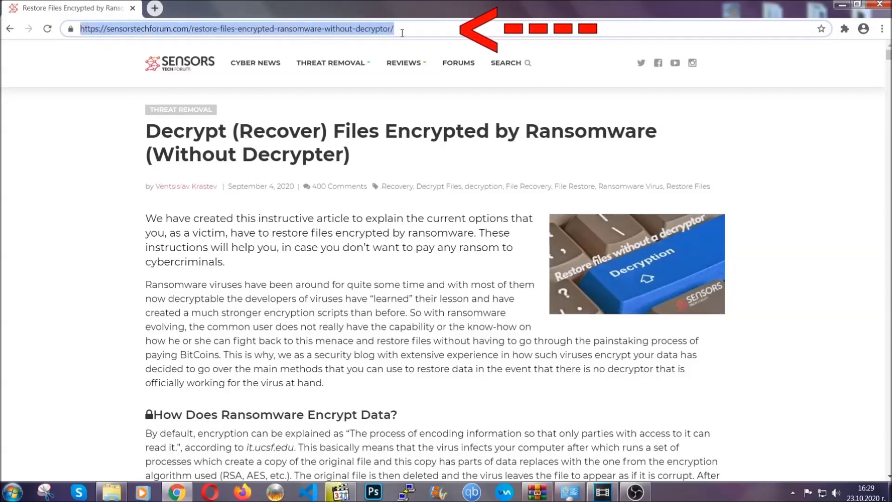
mouse_move(404, 63)
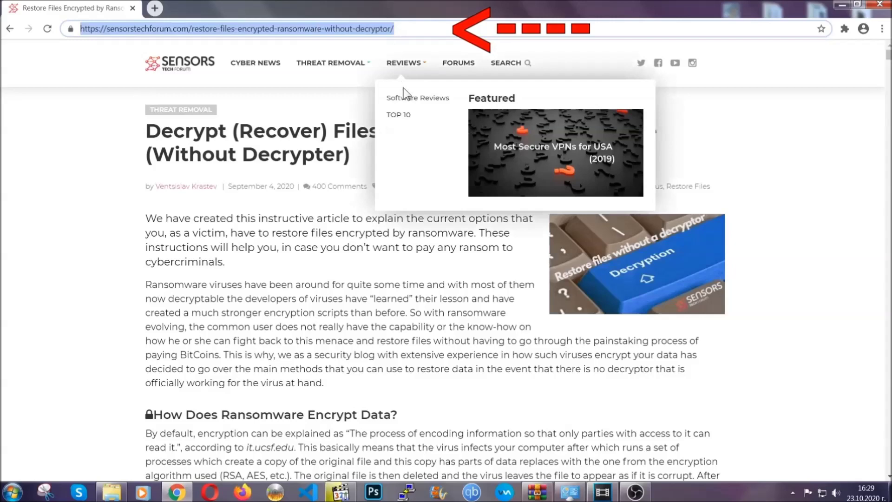
scroll(459, 254, "down", 3)
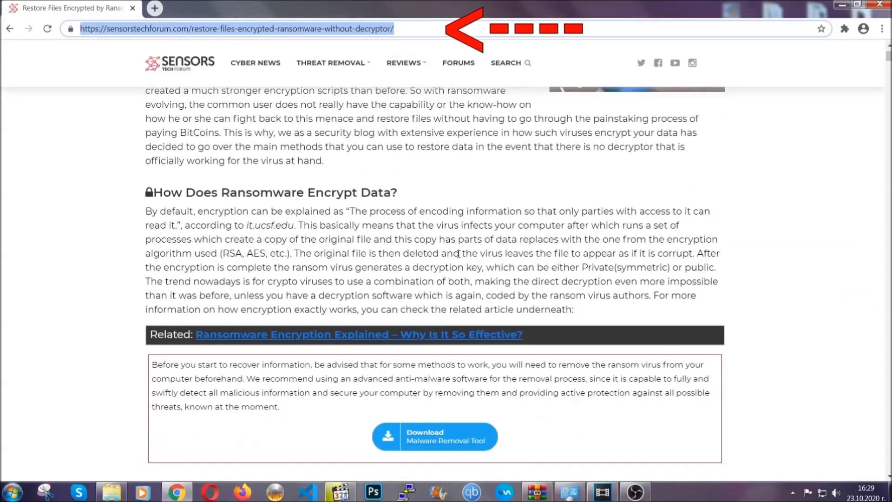
scroll(458, 253, "down", 2)
scroll(459, 253, "down", 1)
scroll(459, 254, "down", 2)
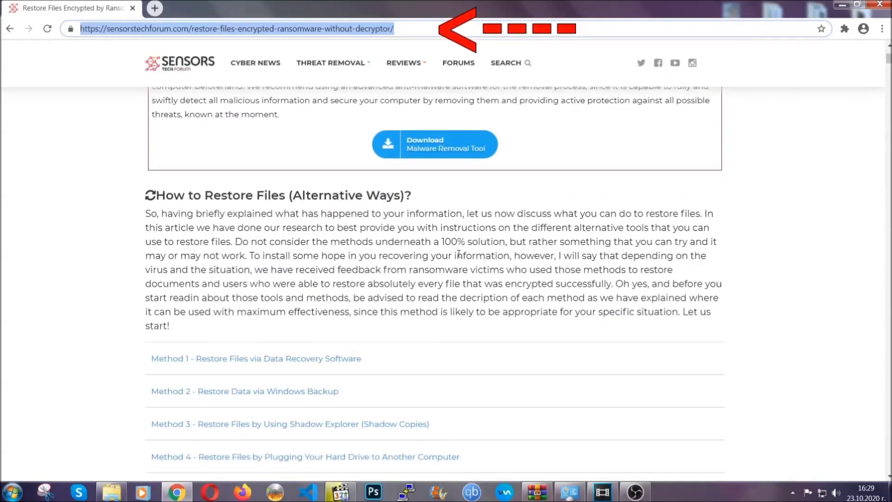
scroll(458, 254, "down", 1)
scroll(460, 256, "down", 2)
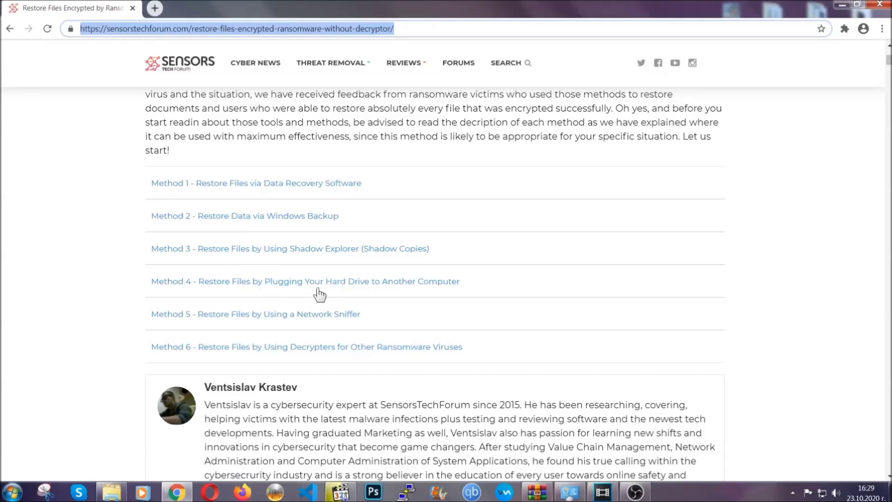
- Expand the Windows Backup method and its Steps 1–3, then minimize Chrome to the desktop
left_click(278, 216)
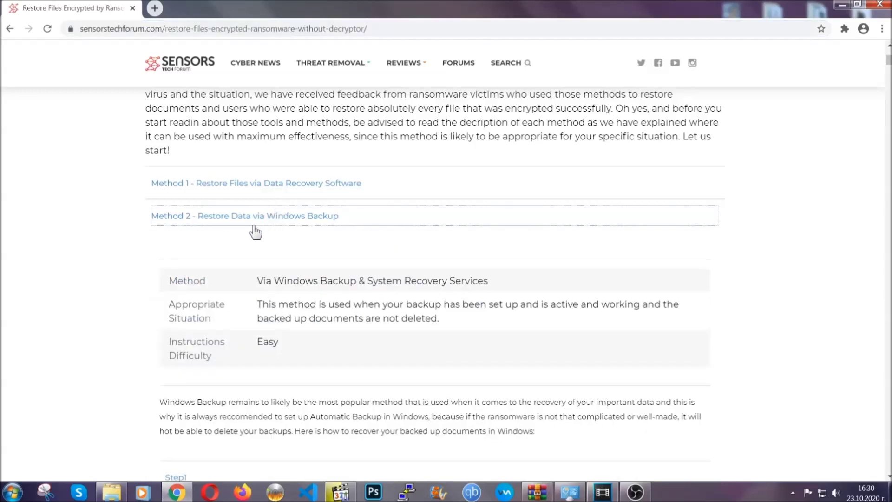
left_click_drag(258, 279, 314, 348)
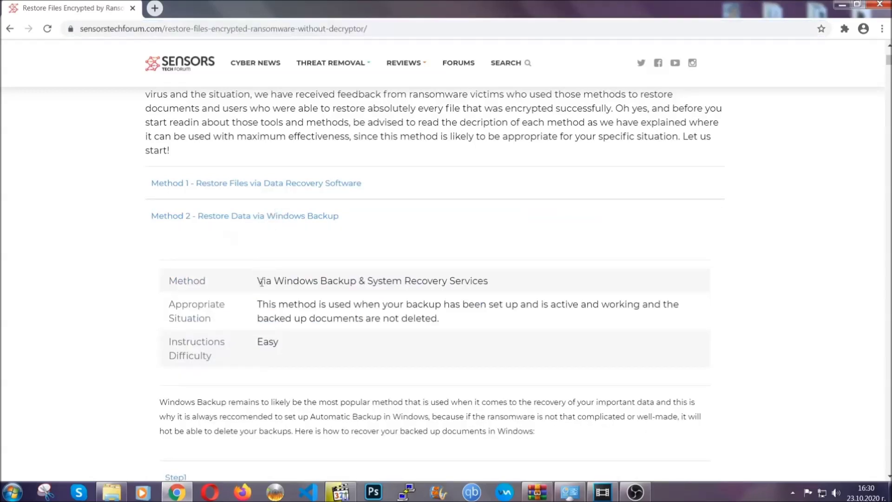
left_click(316, 349)
scroll(319, 346, "down", 2)
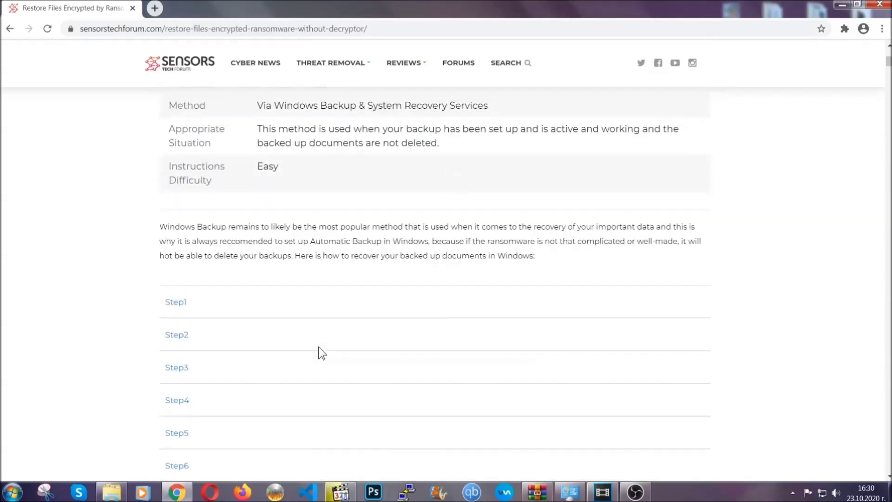
scroll(318, 346, "down", 1)
left_click(184, 244)
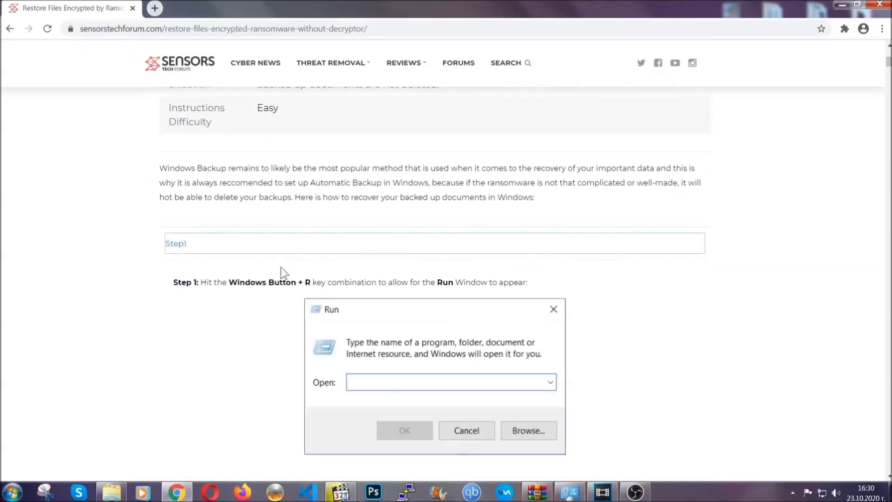
scroll(418, 290, "down", 3)
left_click(209, 293)
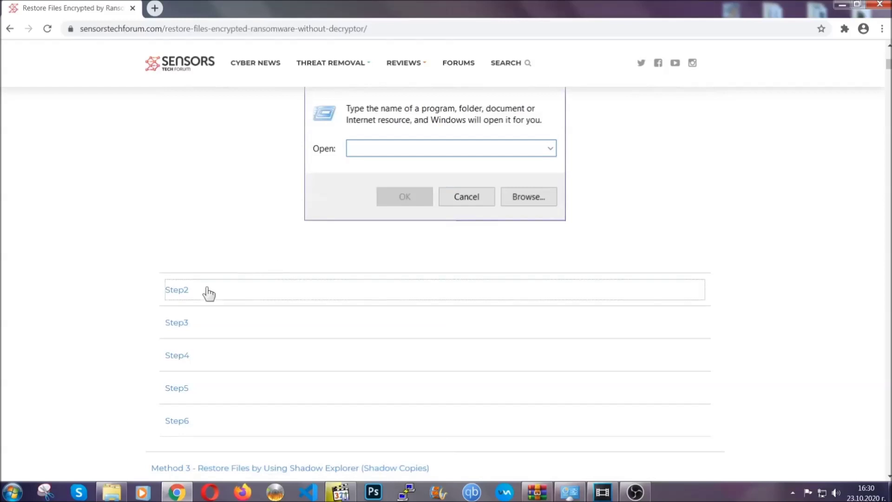
scroll(401, 294, "down", 3)
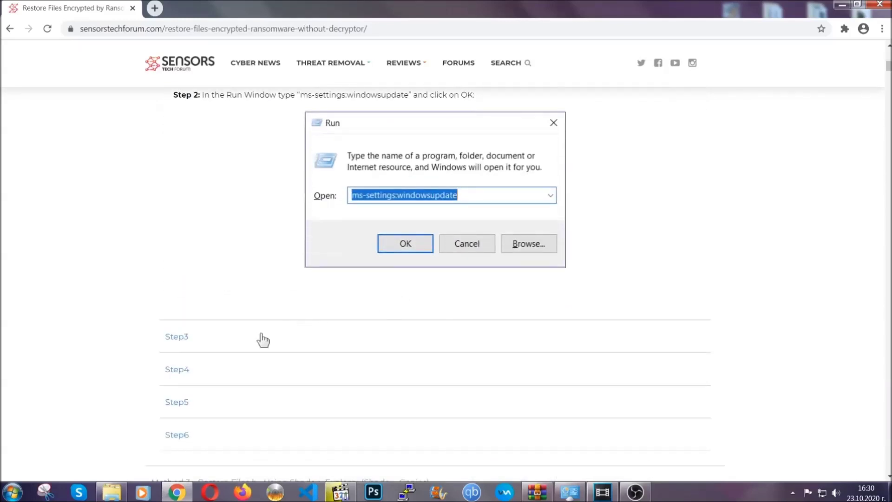
left_click(263, 337)
scroll(395, 318, "down", 2)
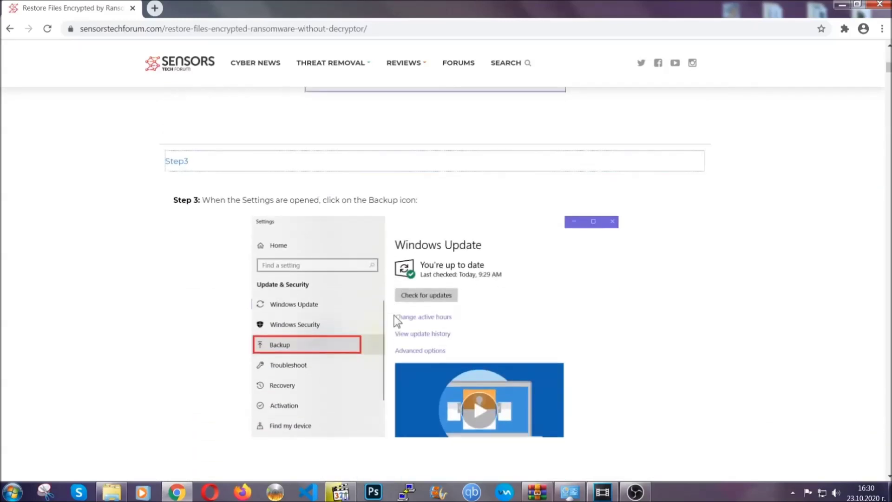
scroll(394, 317, "down", 2)
scroll(392, 319, "down", 2)
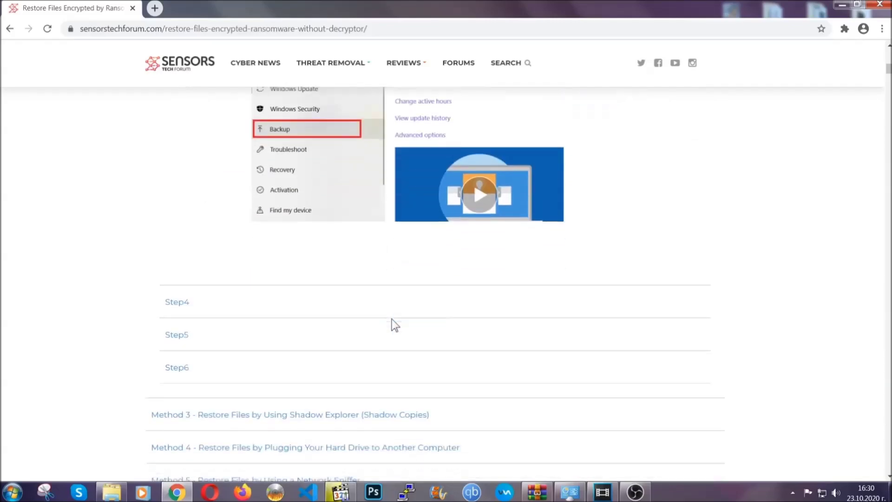
scroll(392, 320, "down", 1)
scroll(392, 320, "down", 2)
scroll(391, 319, "down", 2)
scroll(391, 319, "down", 1)
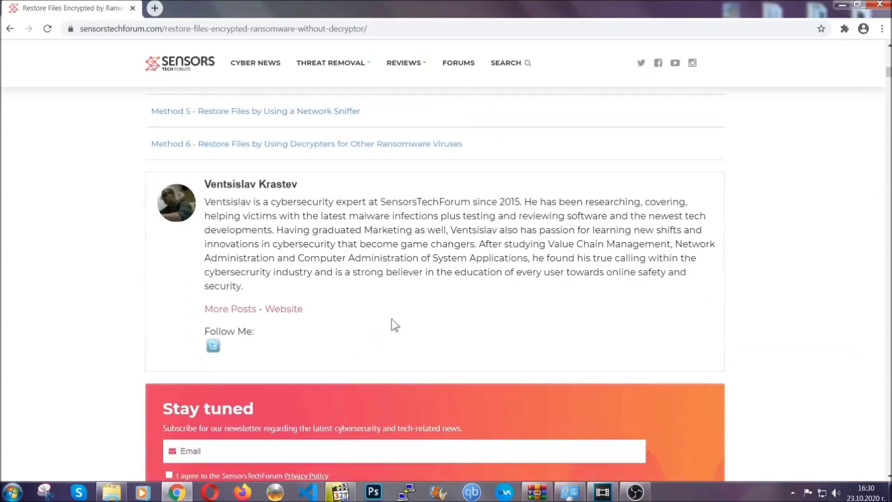
scroll(392, 318, "up", 3)
scroll(391, 319, "up", 5)
scroll(389, 328, "up", 4)
scroll(390, 332, "up", 5)
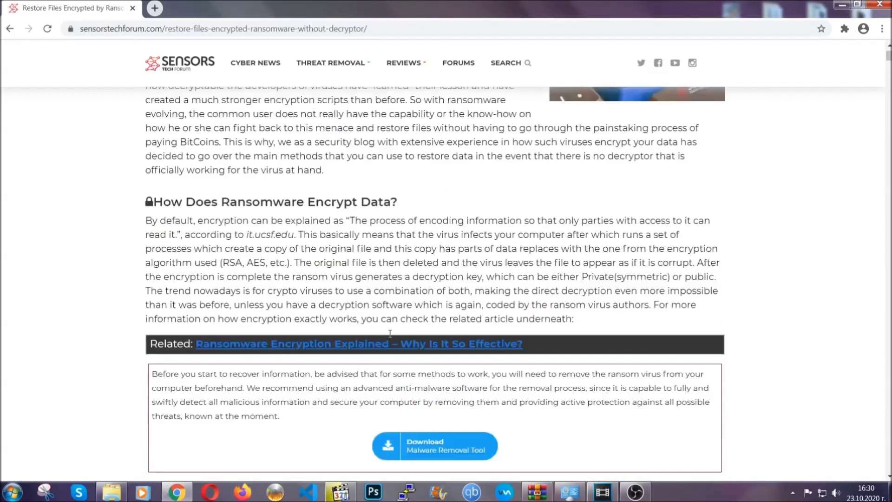
scroll(390, 333, "up", 3)
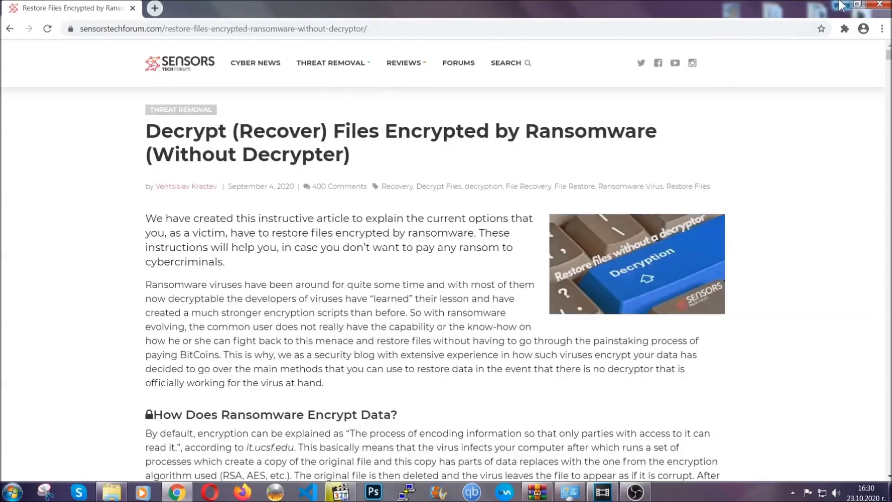
left_click(841, 6)
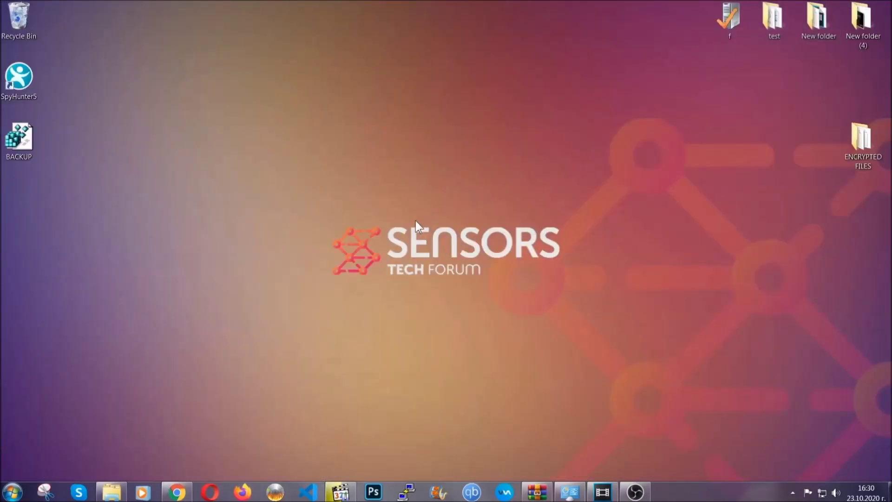